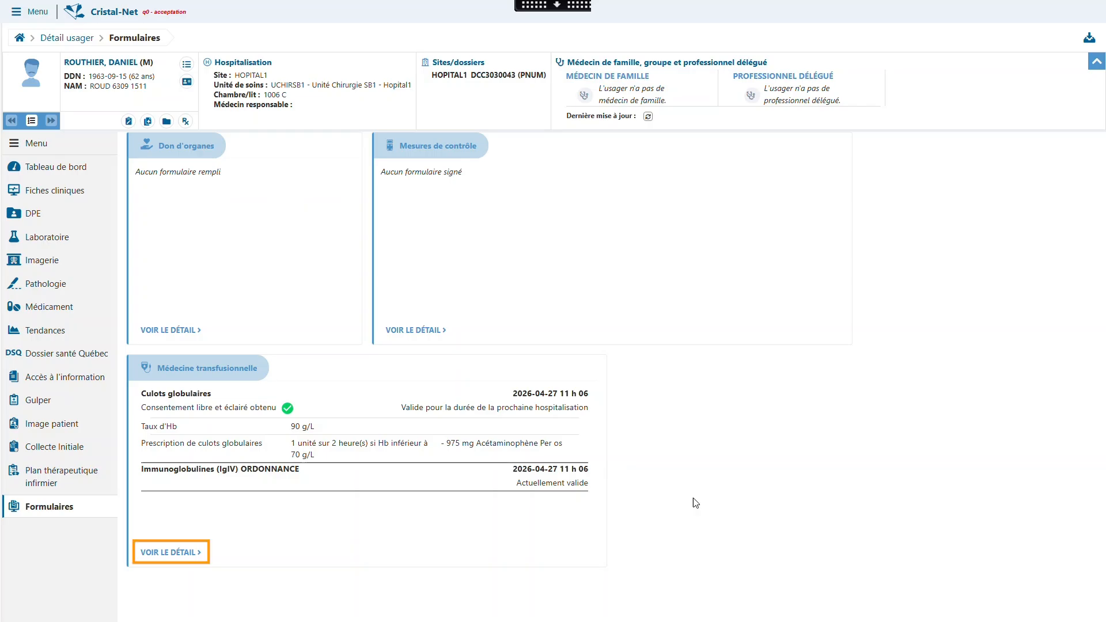
- Open the Médecine transfusionnelle form list and include the non-valid forms
click(171, 553)
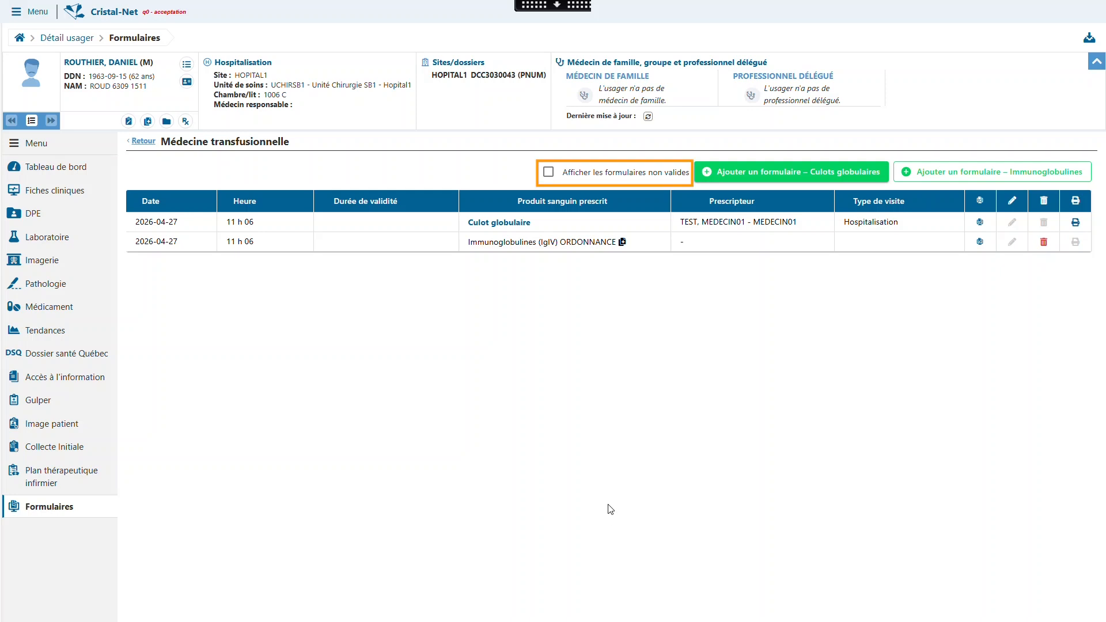
click(550, 172)
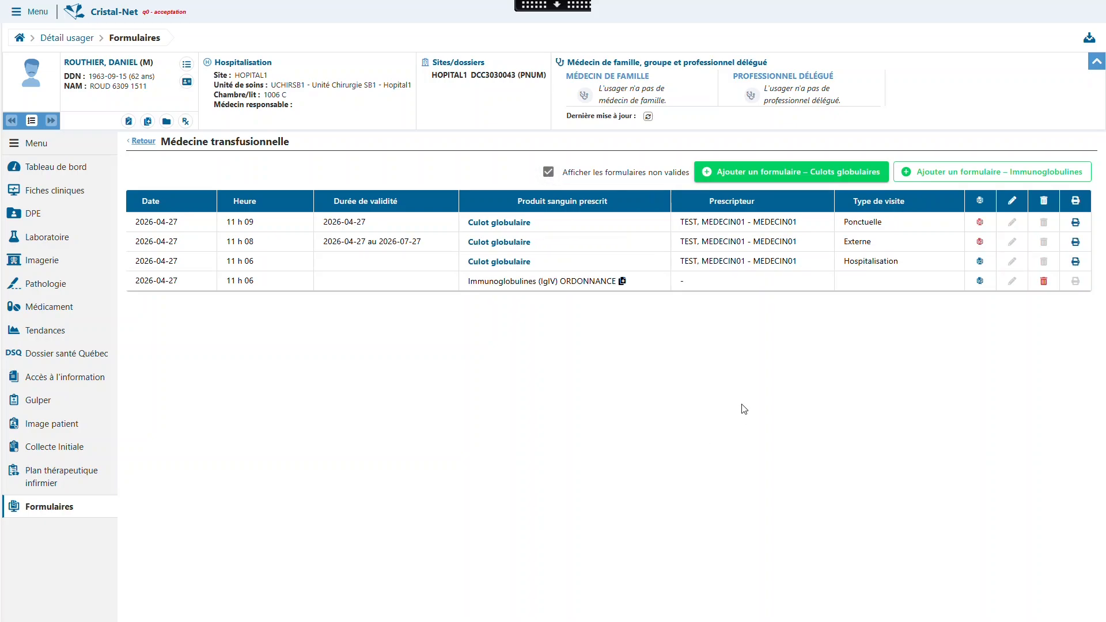
key(Tab)
key(Tab)
key(Tab)
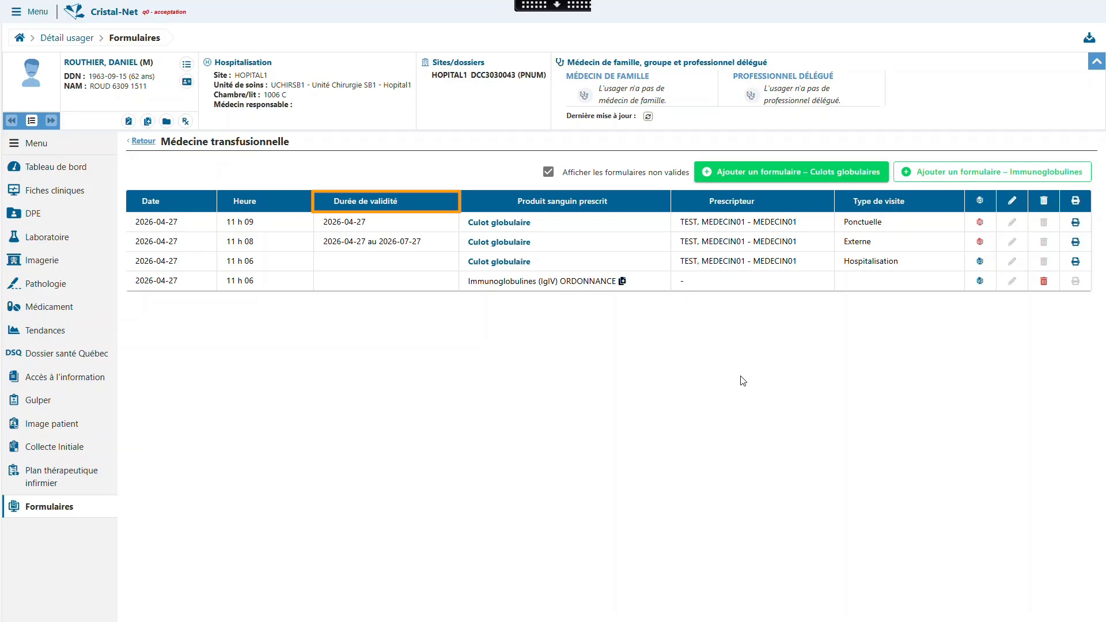
key(Tab)
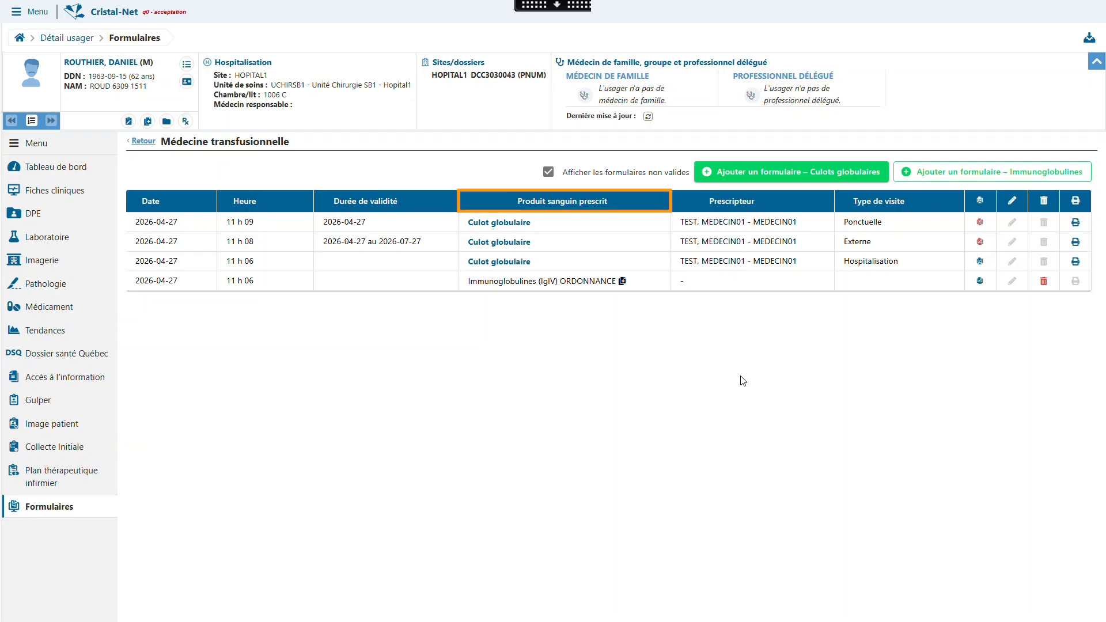
key(Tab)
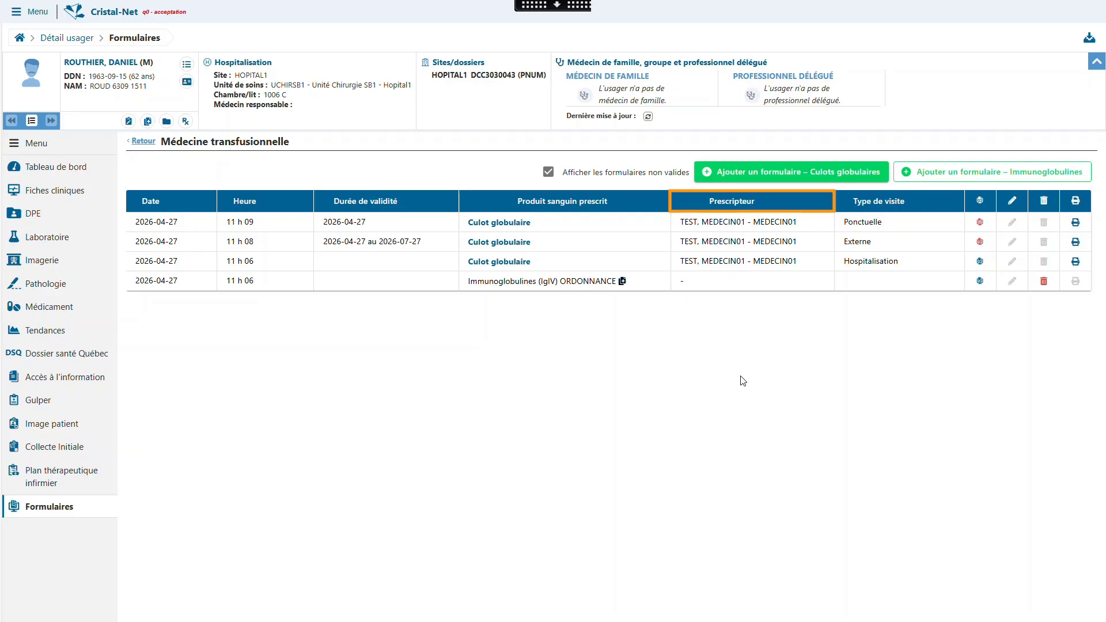
key(Tab)
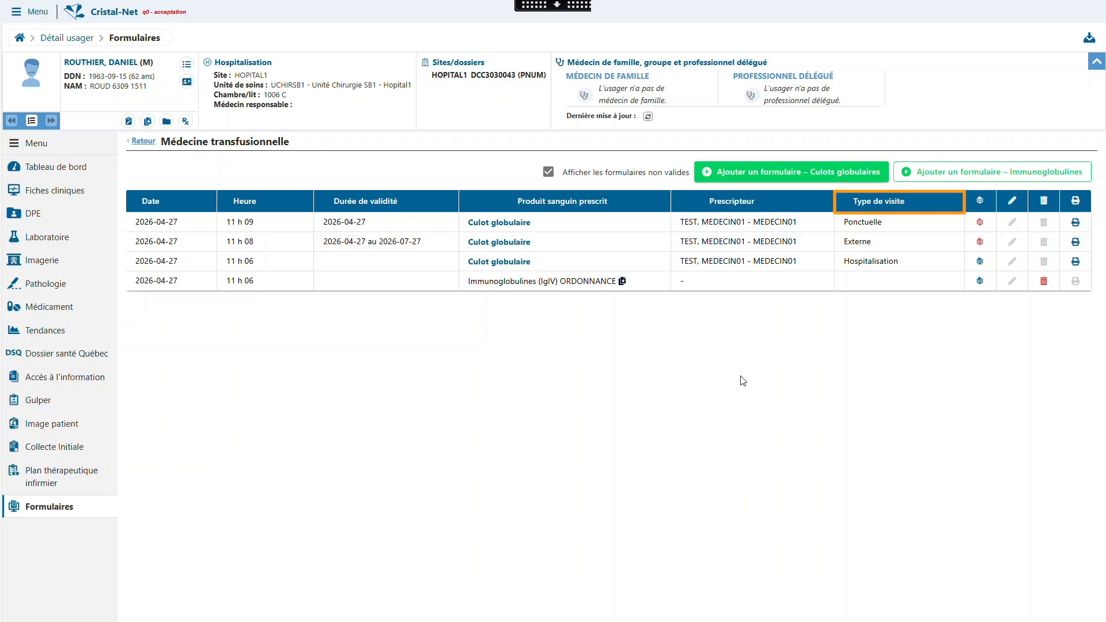
key(Tab)
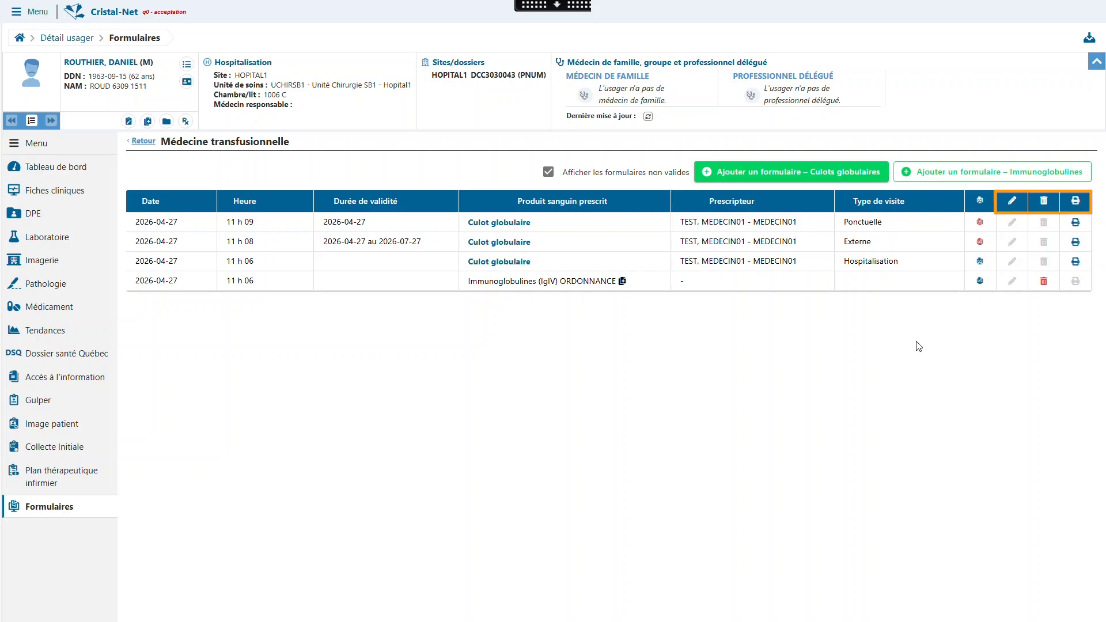
- Hide the non-valid forms, and try to reprint the hospitalisation Culot globulaire form from its detail view before returning to the list
click(583, 172)
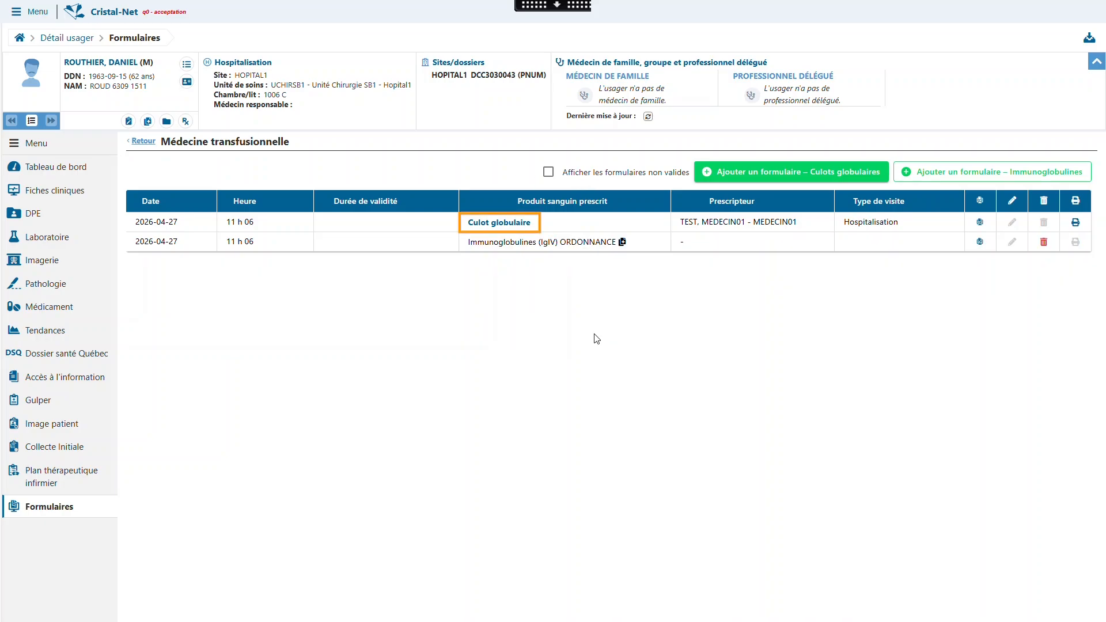
click(509, 226)
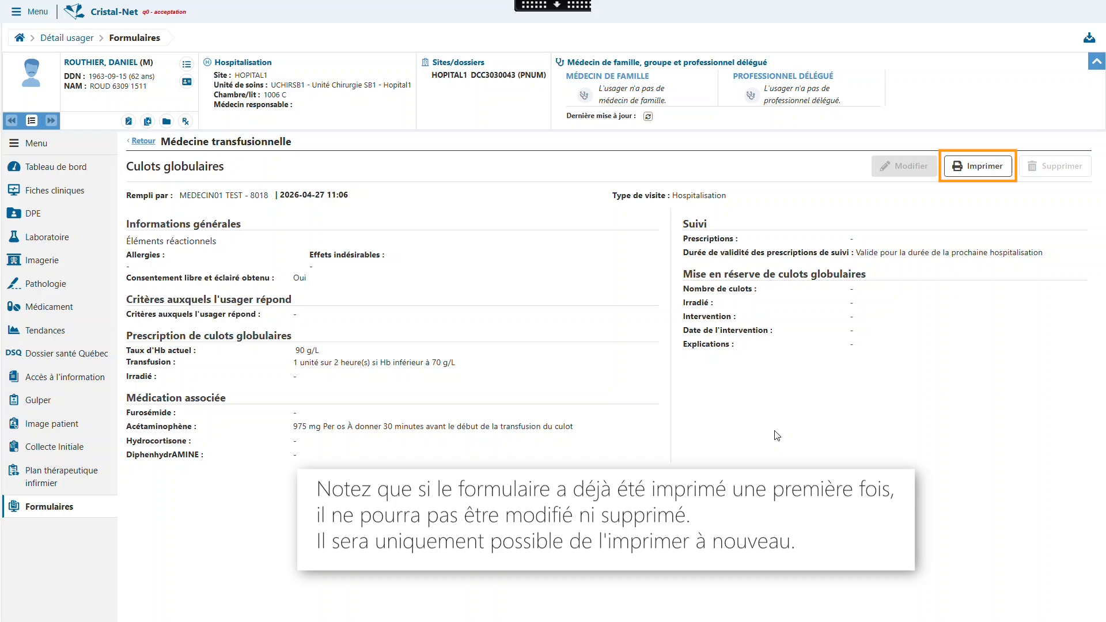
click(970, 173)
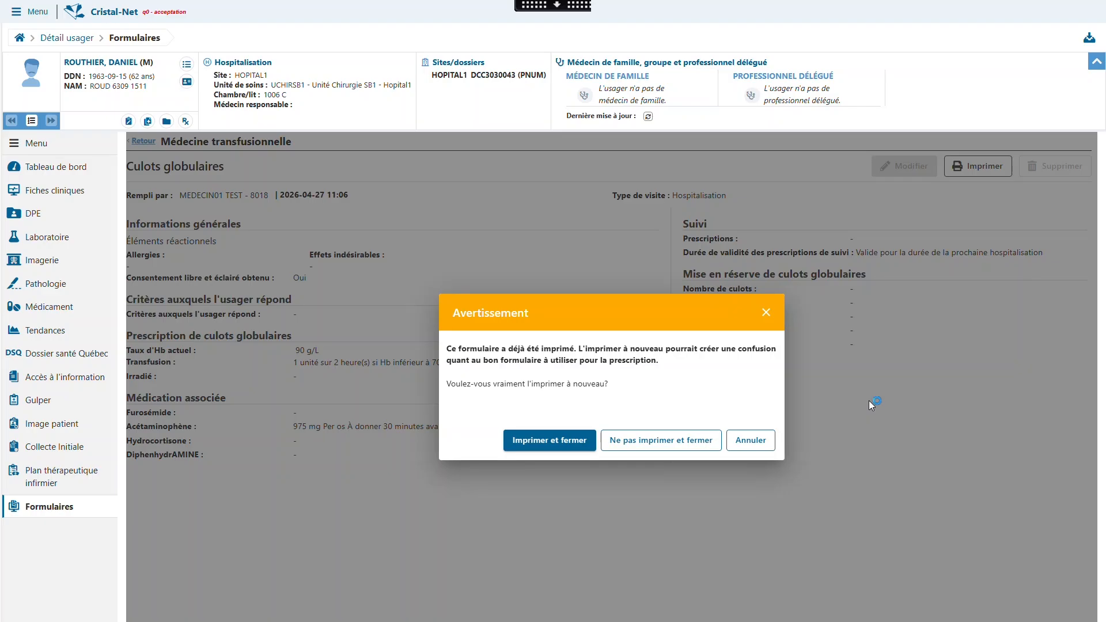
click(766, 312)
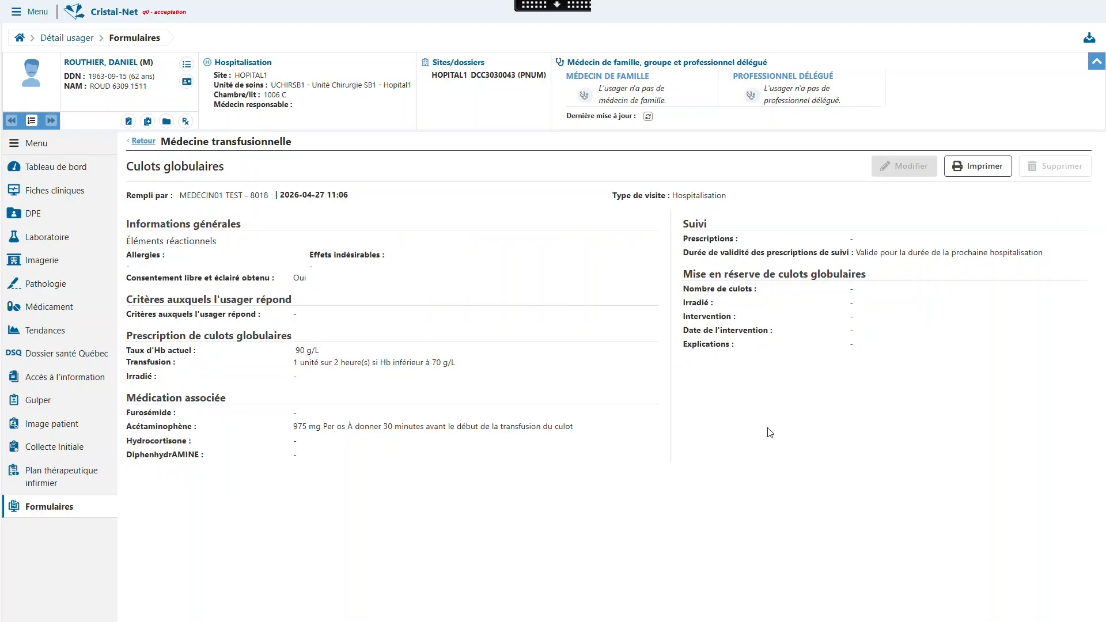
click(142, 143)
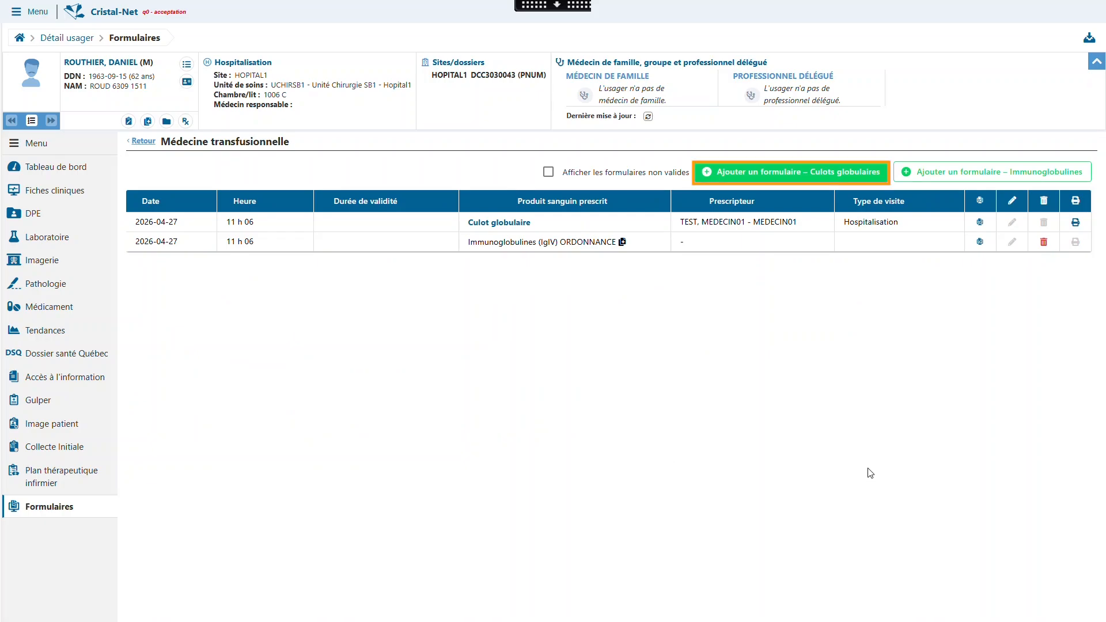
- Add a new Culots globulaires form and try out the Extrême urgence criterion, leaving it cleared
click(833, 174)
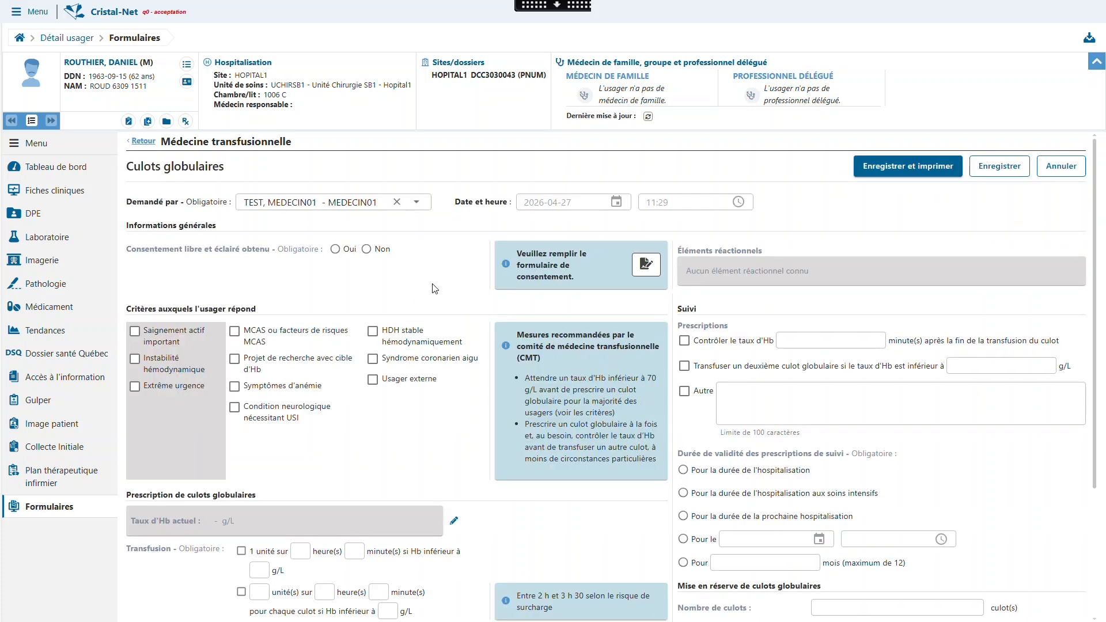
scroll(489, 295, down, 1)
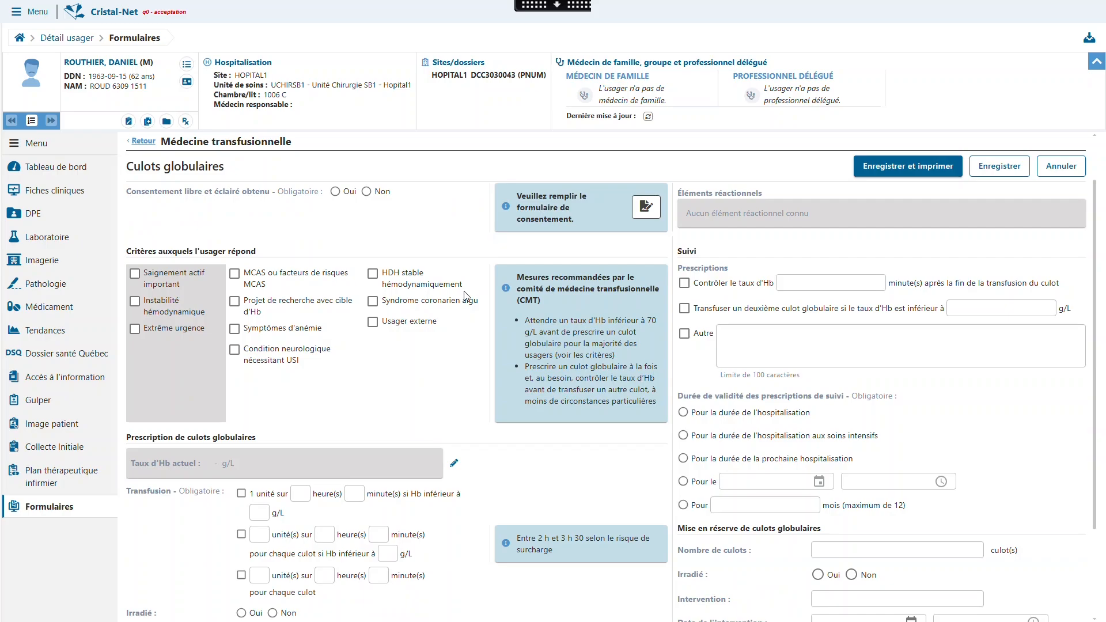
scroll(468, 296, down, 1)
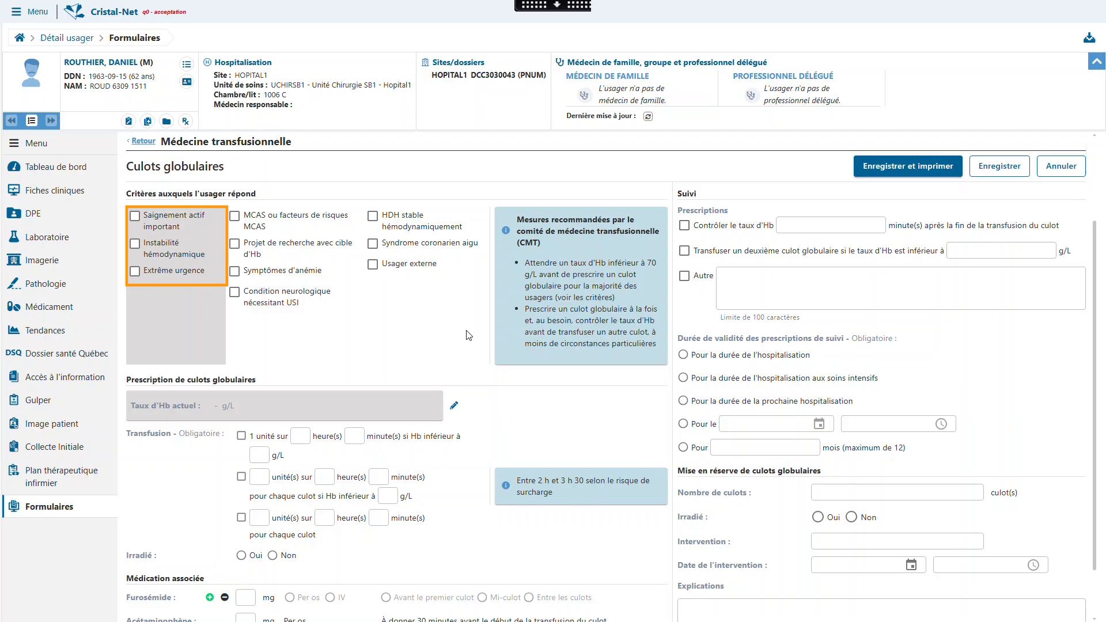
click(135, 272)
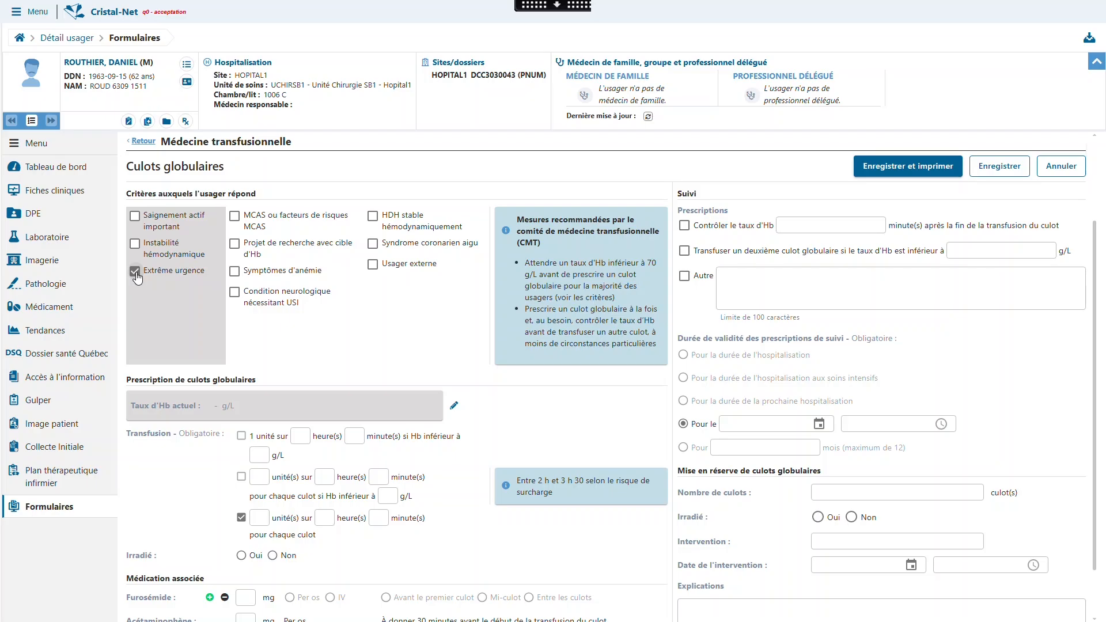
click(136, 273)
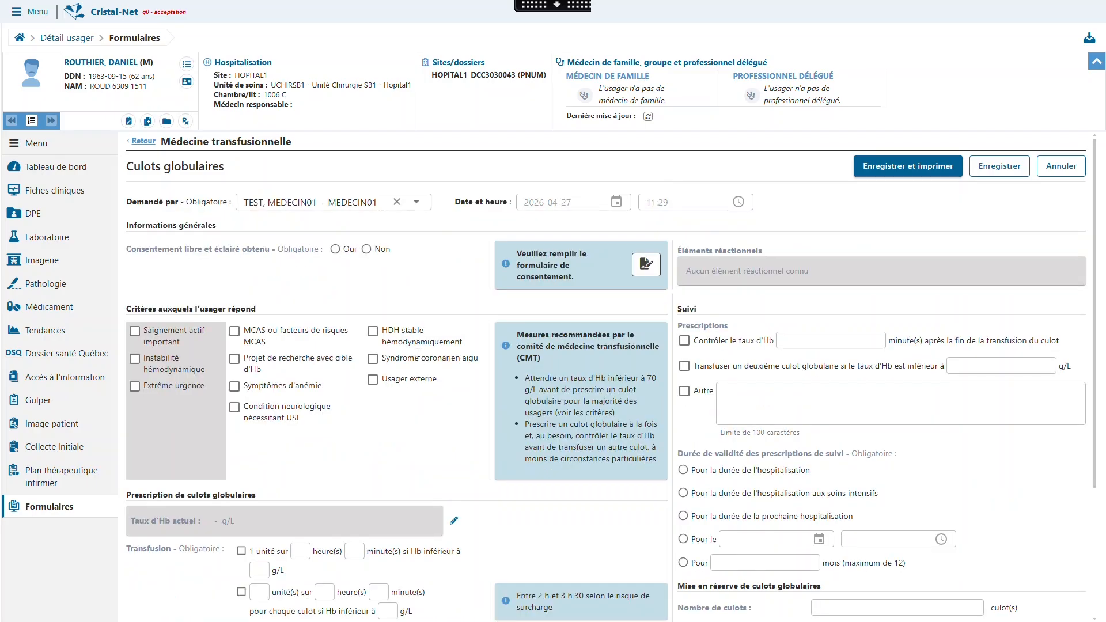
- Record the consent as Oui and prescribe 2 units over 2 hours for each culot if Hb is below 70 g/L
click(336, 250)
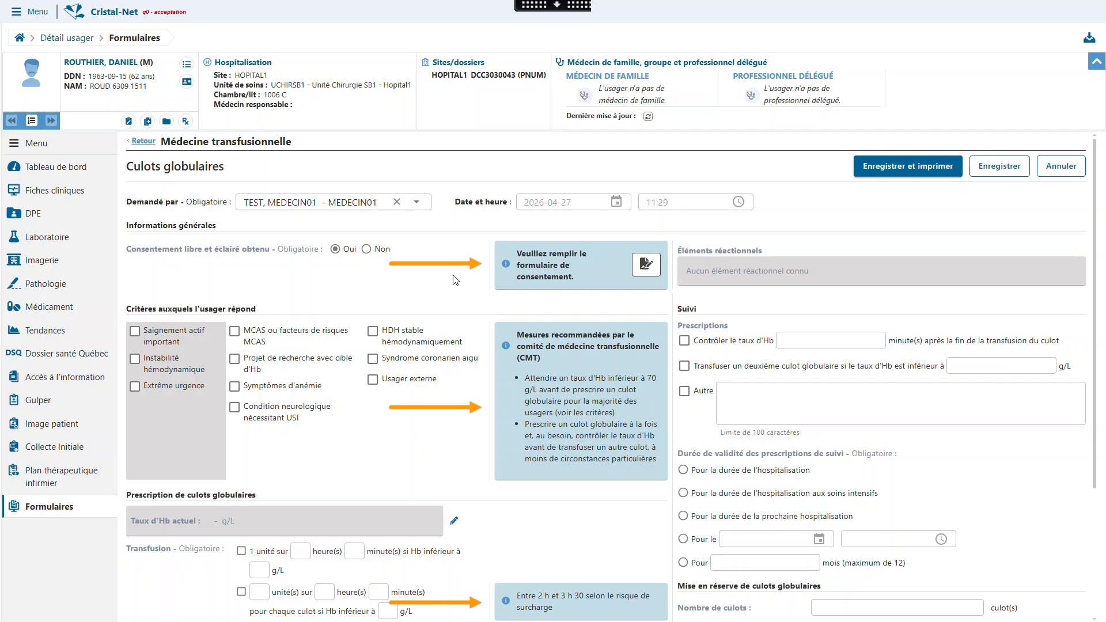
scroll(471, 333, down, 3)
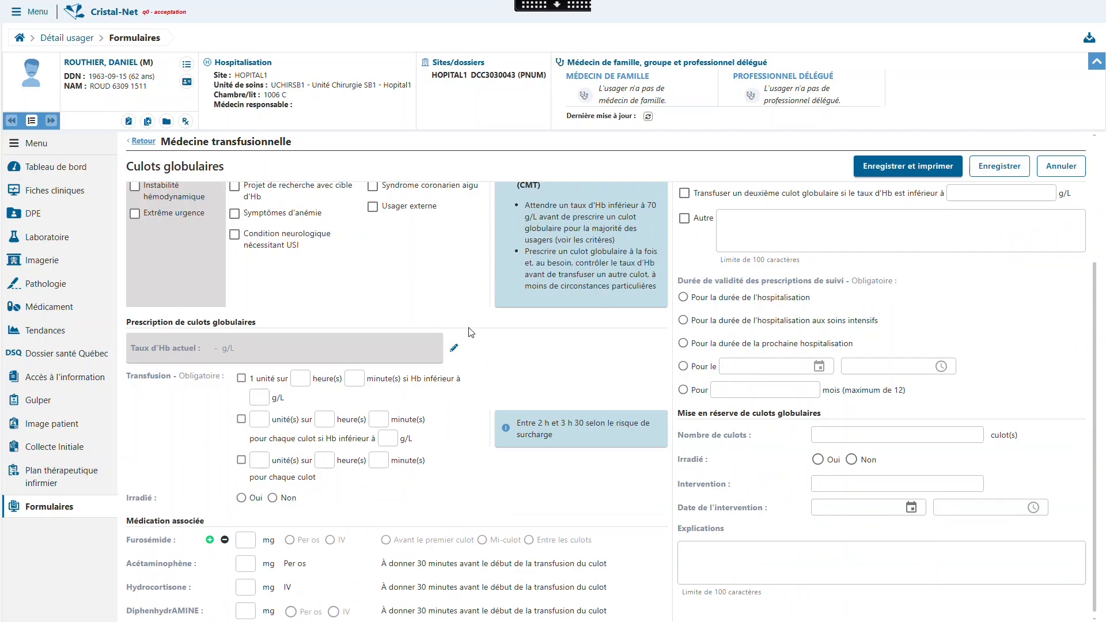
click(241, 455)
click(260, 455)
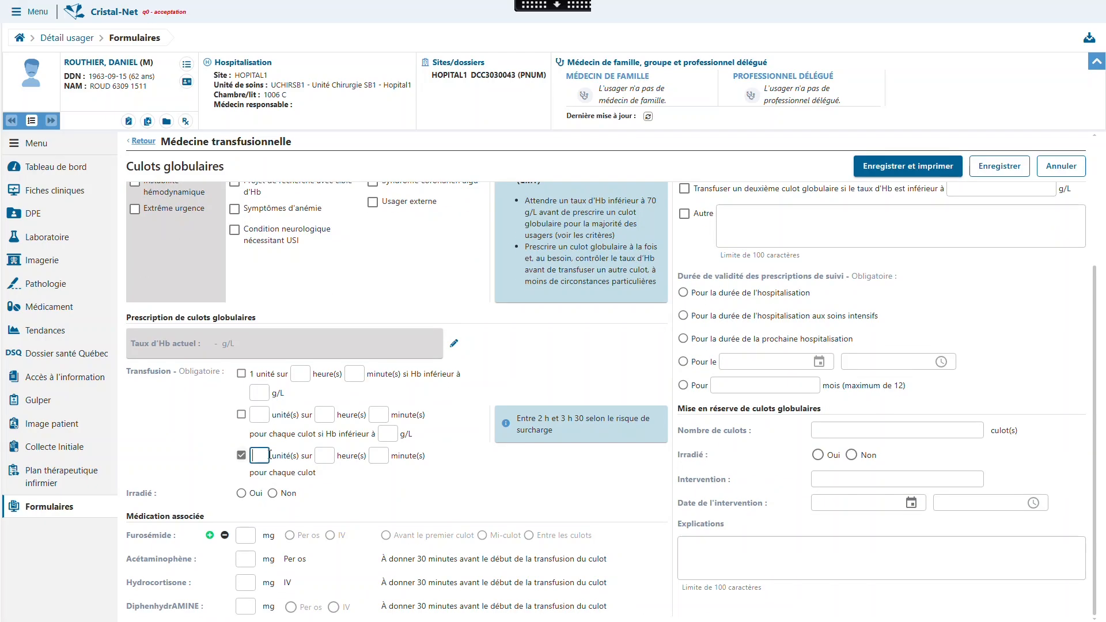
text(2)
click(330, 456)
text(2)
- Make the follow-up prescriptions valid for the duration of the hospitalisation and try to save and print the form
click(723, 294)
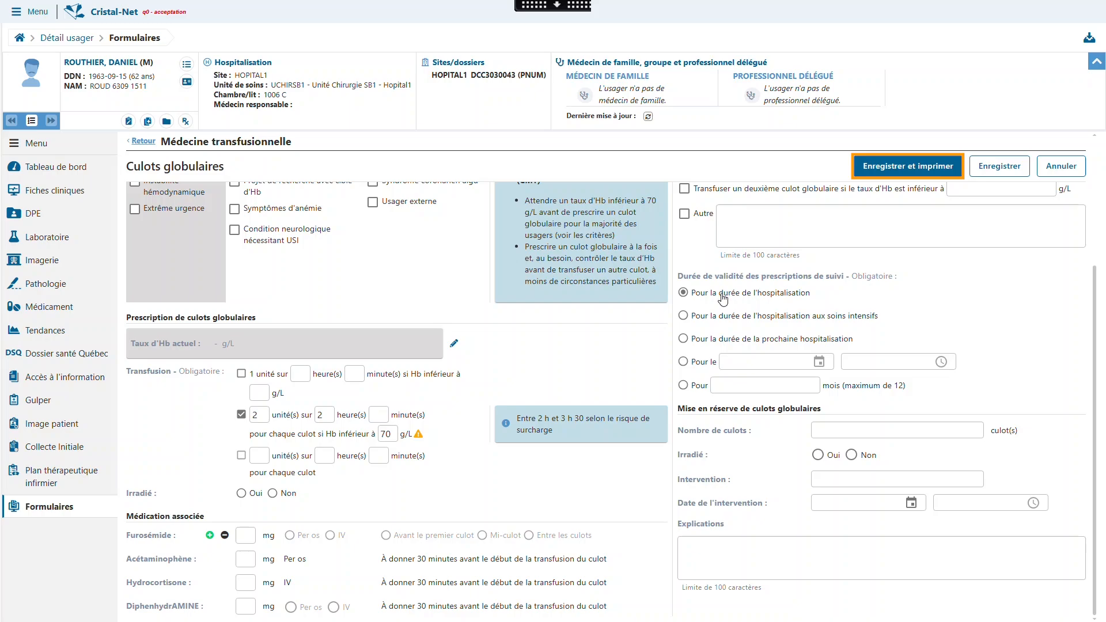
click(869, 171)
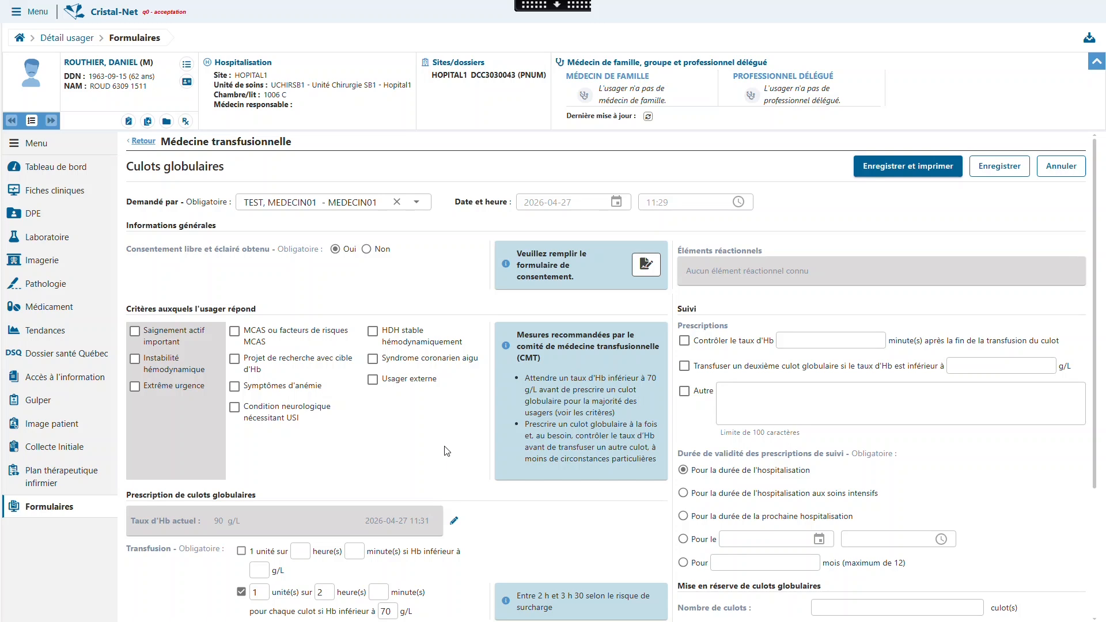
- Open the patient's consent form report from the new form, view it and close its window
click(642, 271)
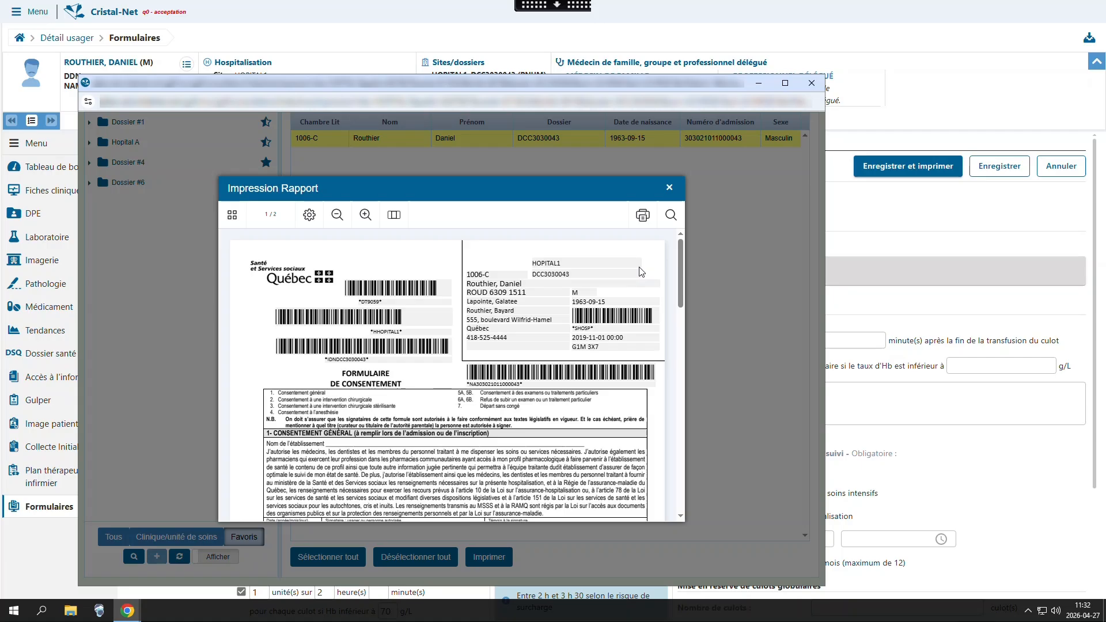
click(812, 83)
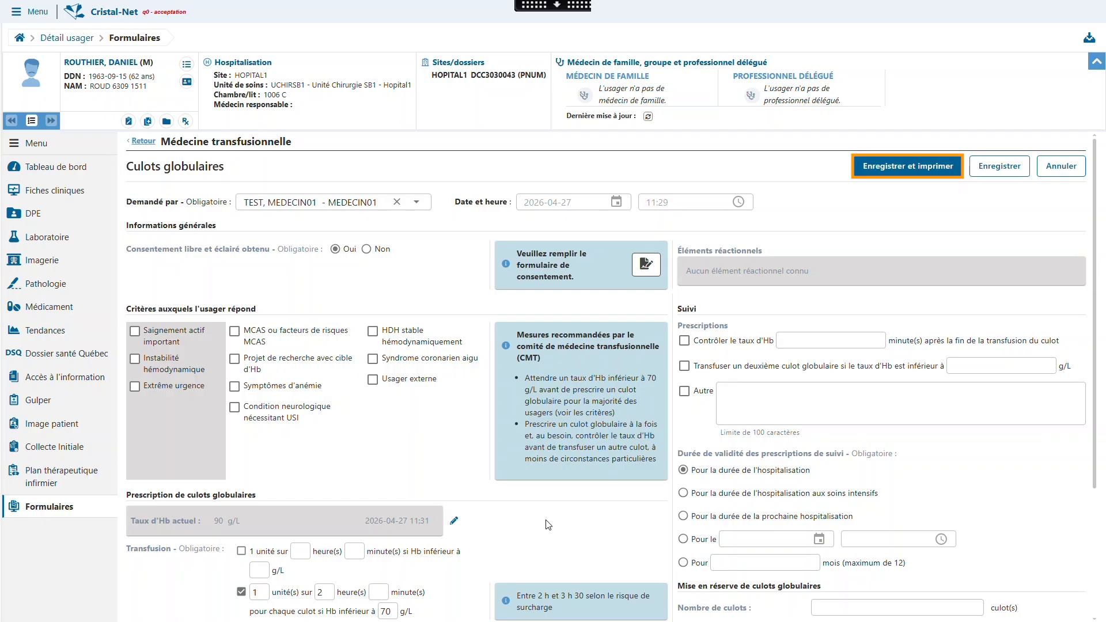
key(Tab)
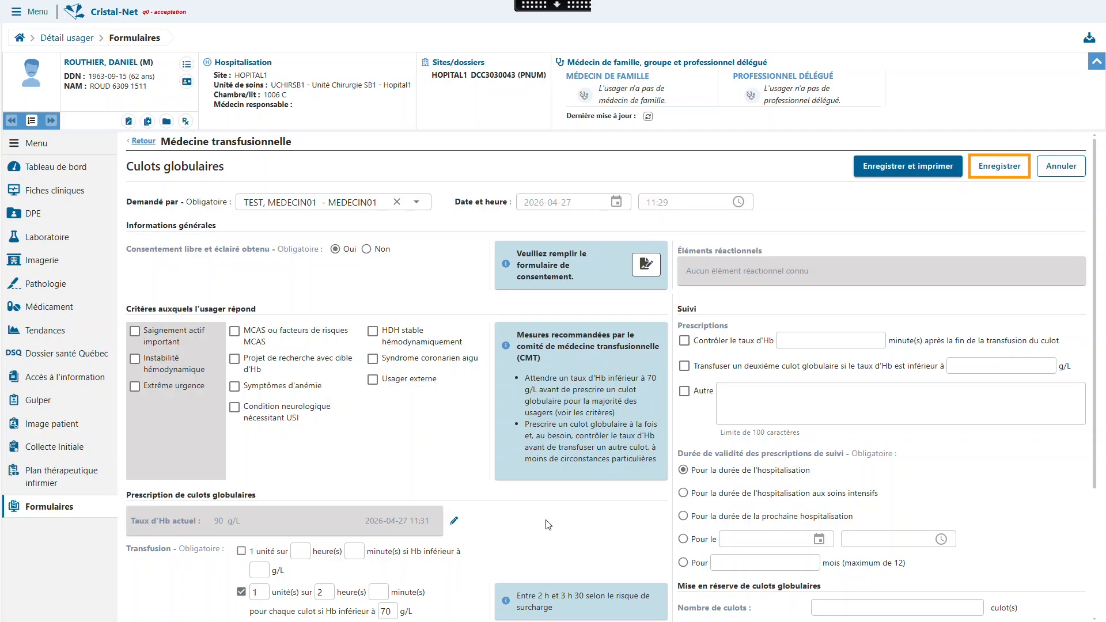
key(Tab)
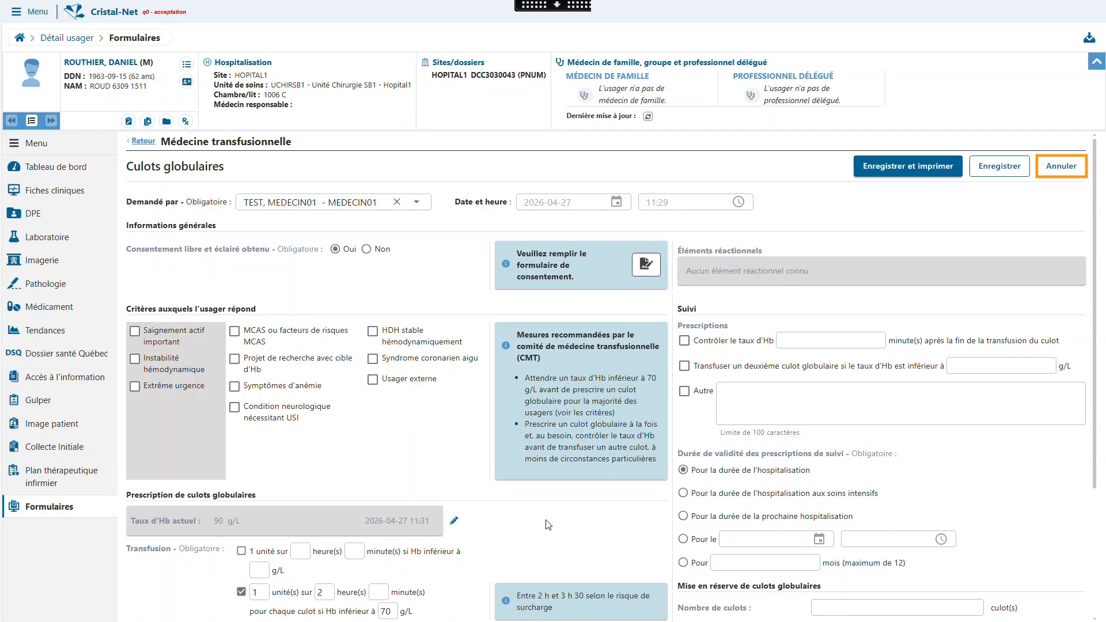
- Re-enter the transfusion as 1 unit over 2 hours 0 minutes per culot if Hb is below 70 g/L, and save and print the form
scroll(548, 524, down, 2)
click(242, 477)
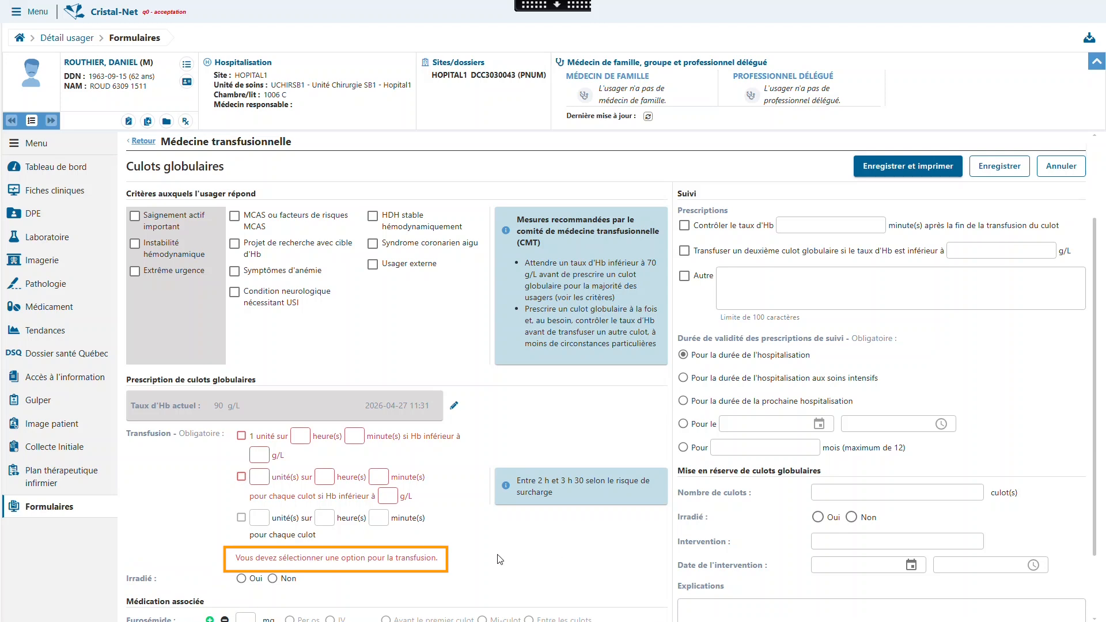
click(241, 477)
text(1)
click(323, 477)
text(2)
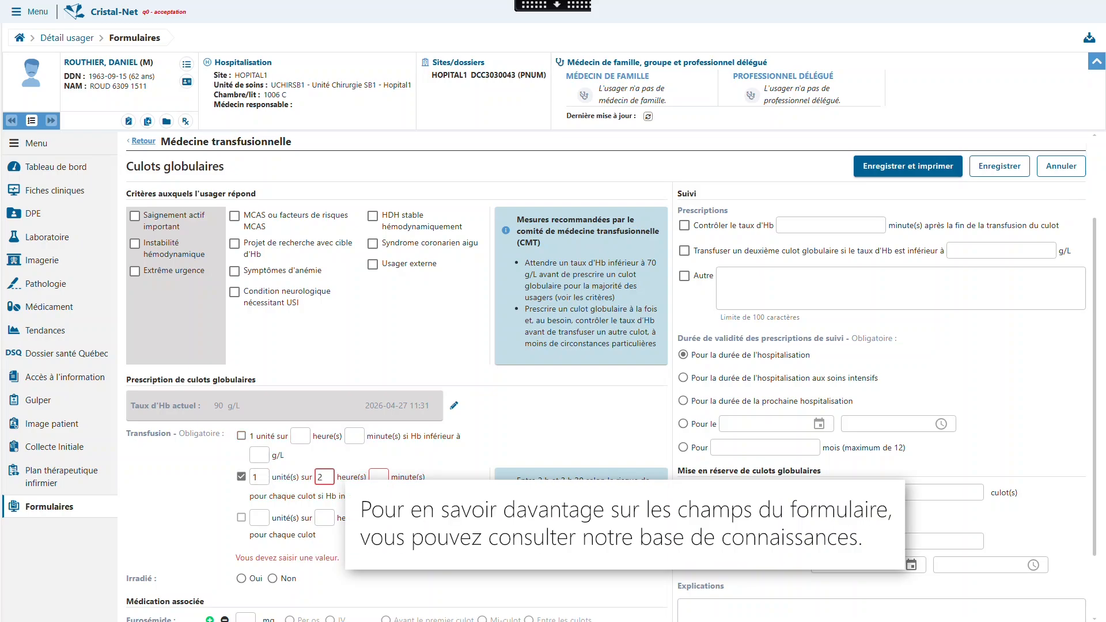
click(379, 476)
text(0)
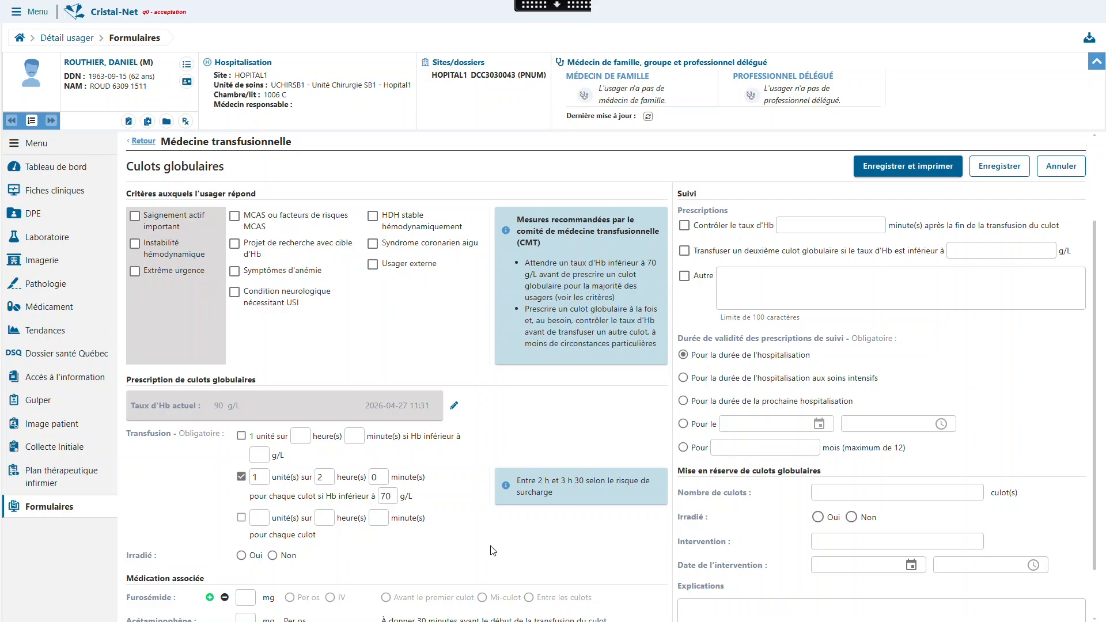
click(874, 168)
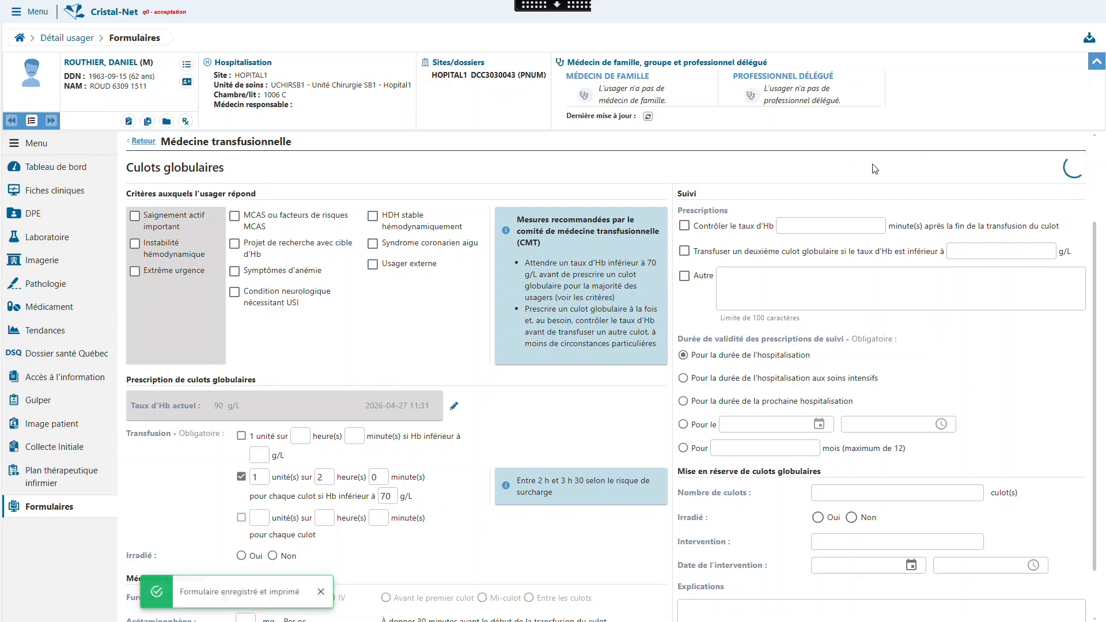